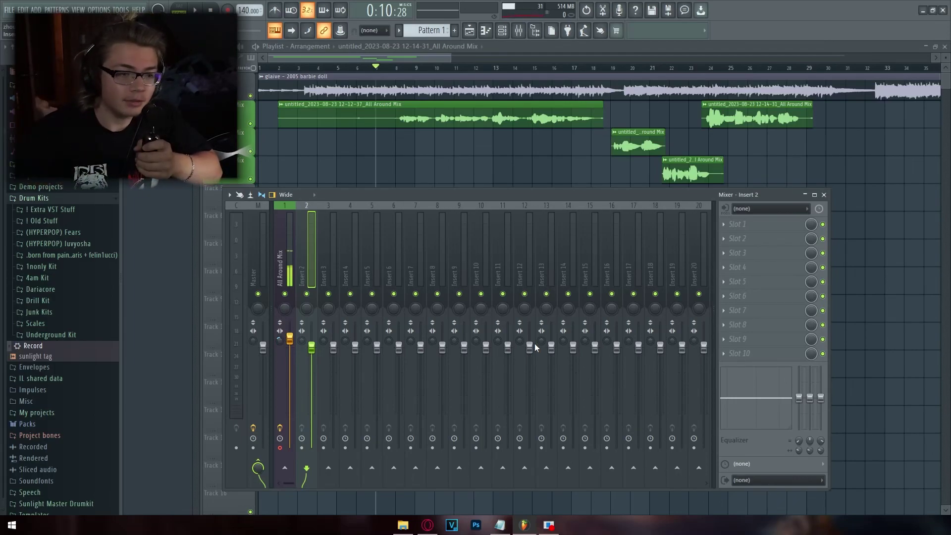
Load the Auto-Tune_81 effect into the first slot of mixer track Insert 2.
click(752, 238)
click(852, 234)
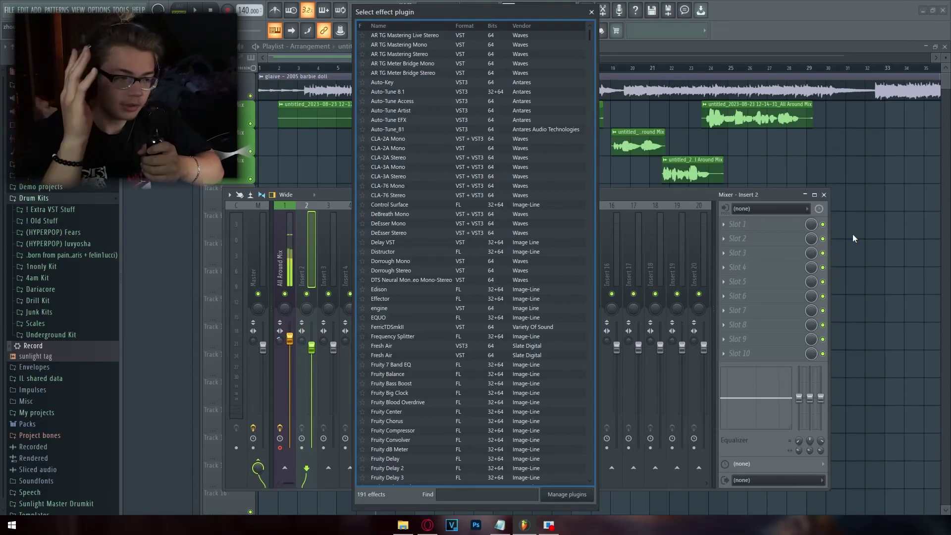
click(387, 129)
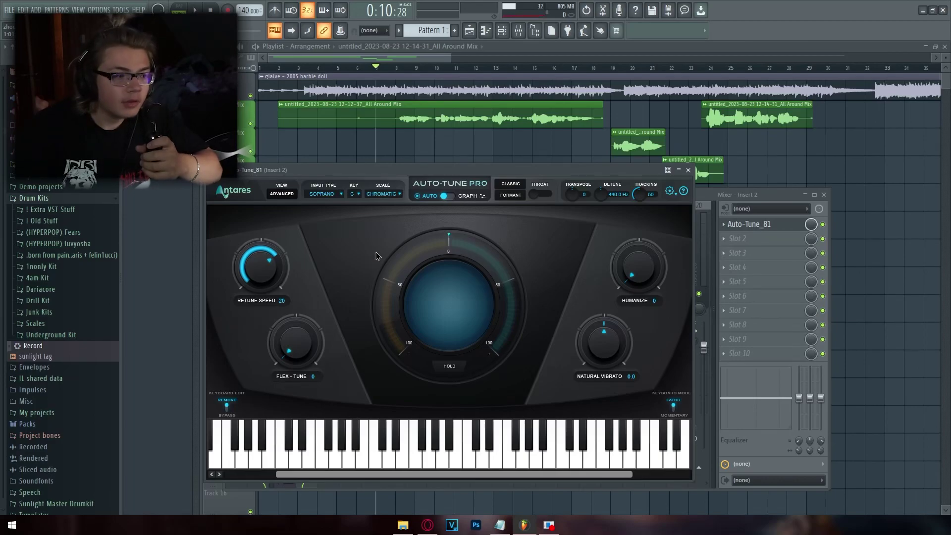
Set Auto-Tune's retune speed to 0, with flex-tune and humanize both at 0.
drag(267, 280, 264, 198)
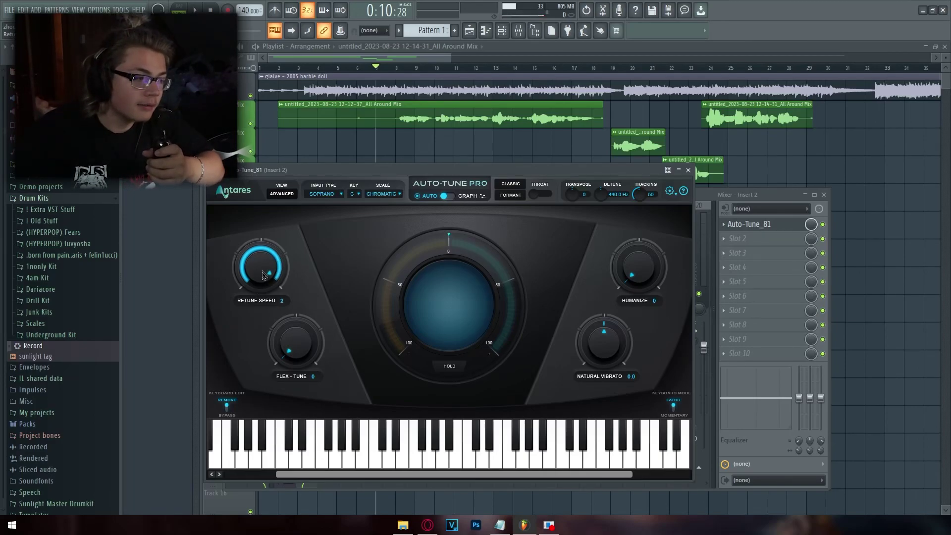
drag(295, 355, 300, 314)
mouse_move(646, 281)
mouse_down()
mouse_move(641, 254)
mouse_move(644, 298)
mouse_up()
drag(294, 342, 296, 377)
Check the scale in the All Around Mix track's Waves Tune Real-Time, and open the first vocal clip's channel settings.
click(278, 239)
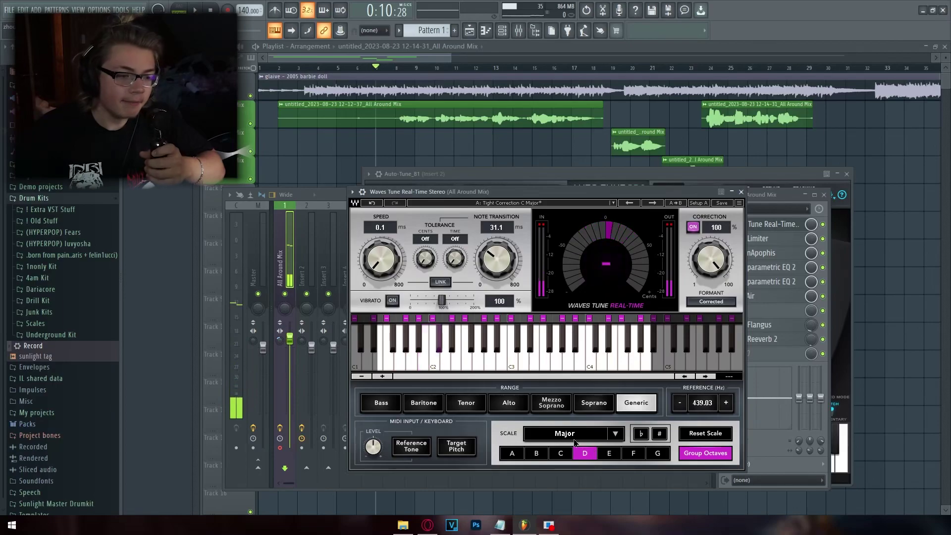
click(305, 257)
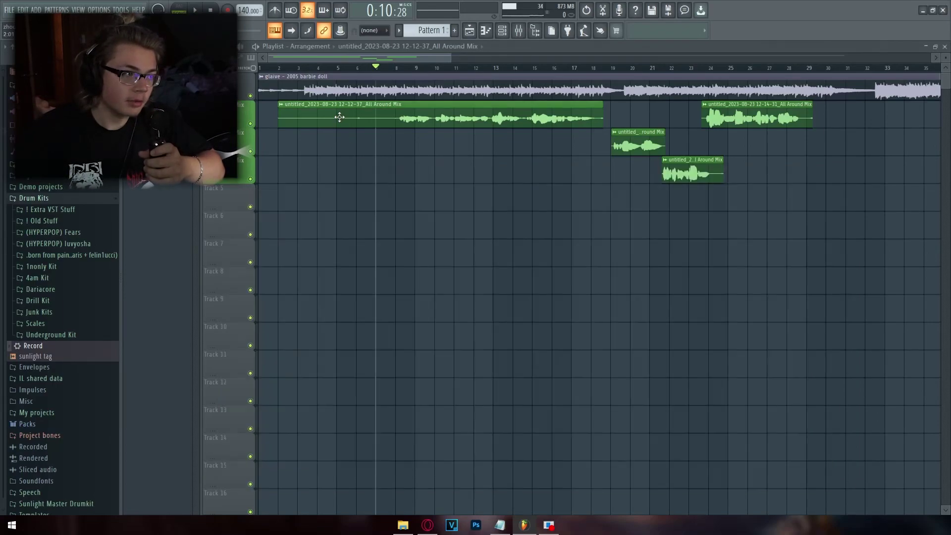
double_click(349, 121)
click(519, 30)
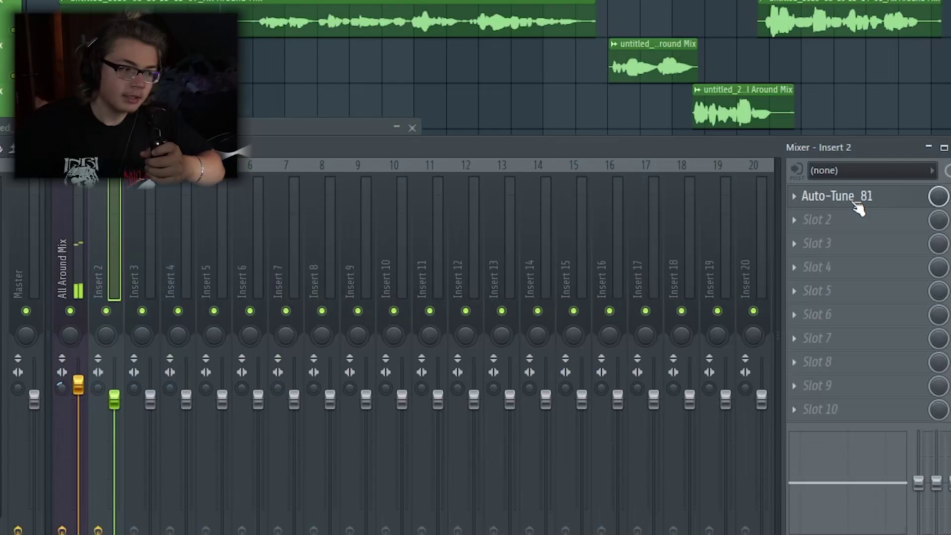
Set the key of Auto-Tune on Insert 2 to D and choose its scale.
click(763, 231)
click(515, 202)
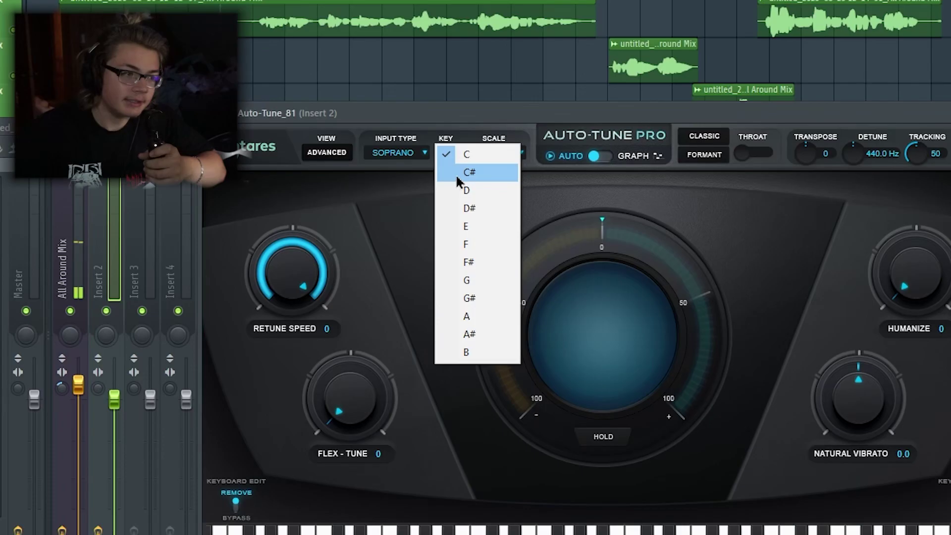
click(463, 190)
click(503, 153)
click(512, 157)
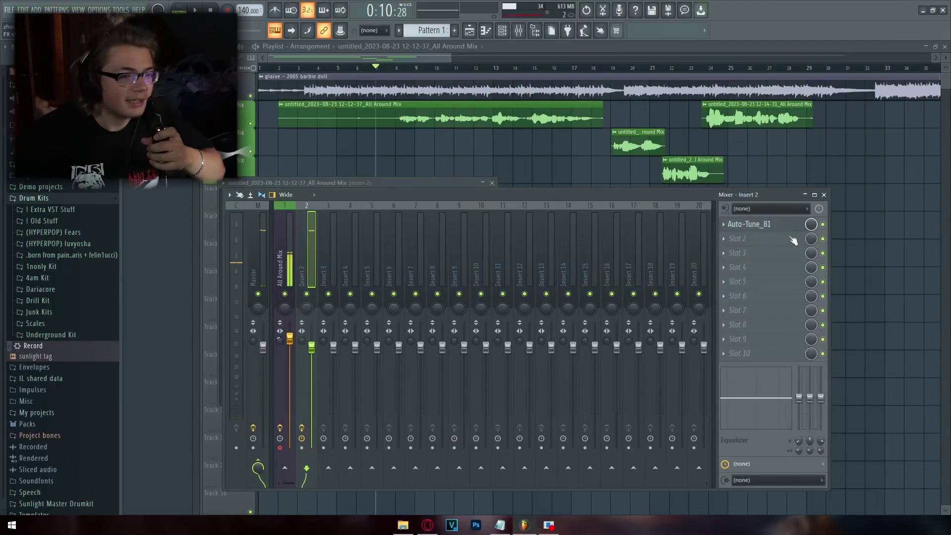
Load Fruity parametric EQ 2 into slot 3 of Insert 2 and set the track's external input to In 1.
click(785, 231)
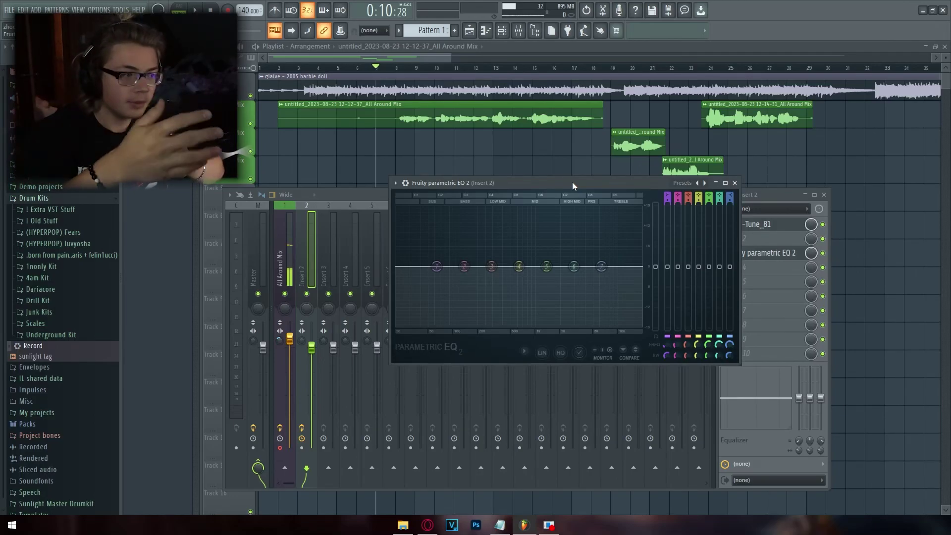
drag(573, 186, 640, 231)
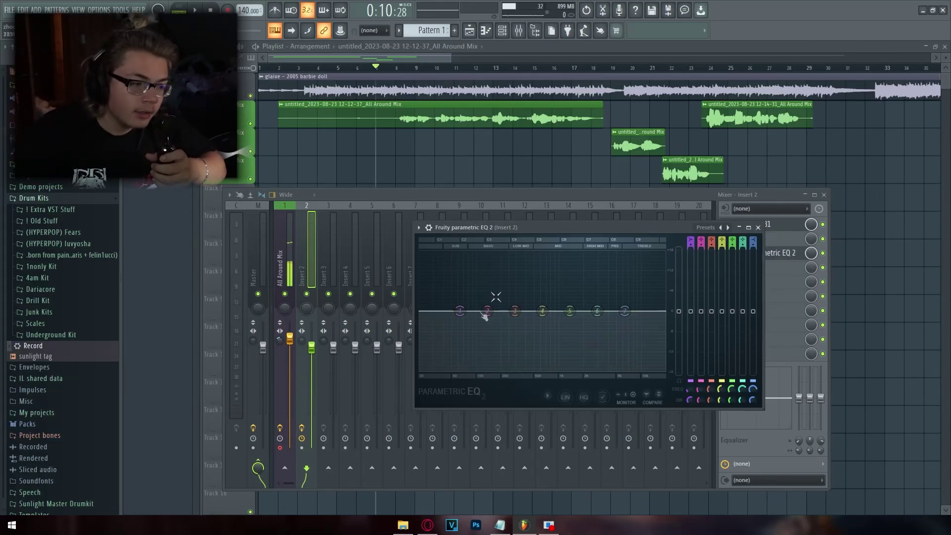
click(770, 209)
click(771, 225)
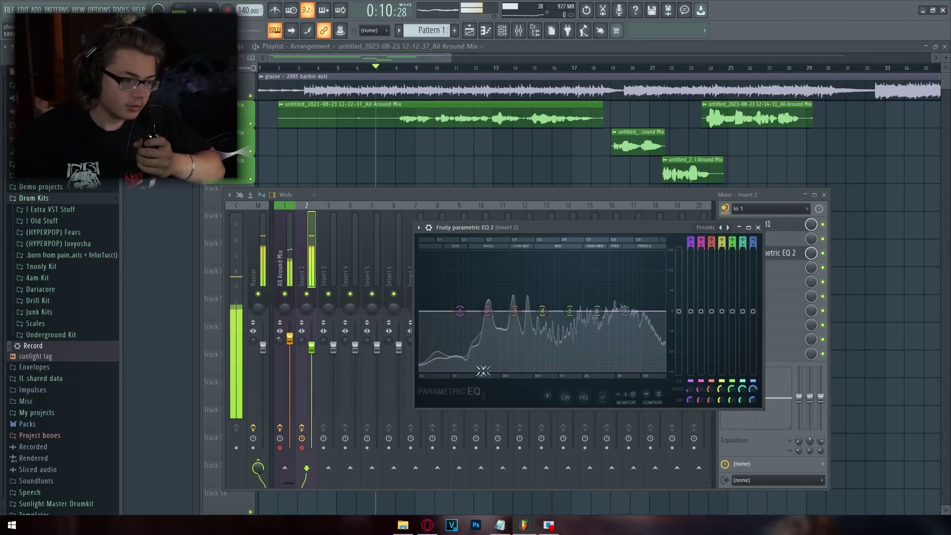
Sweep boosted bands of the slot 3 EQ through the vocal's low mids, cut bands 2 and 3 slightly, and adjust band 5.
drag(487, 312, 486, 255)
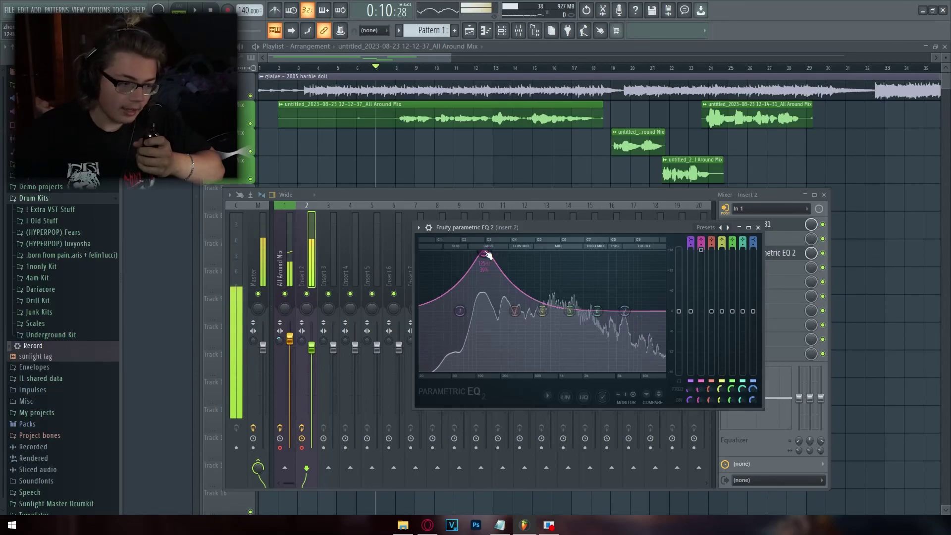
key(ctrl+z)
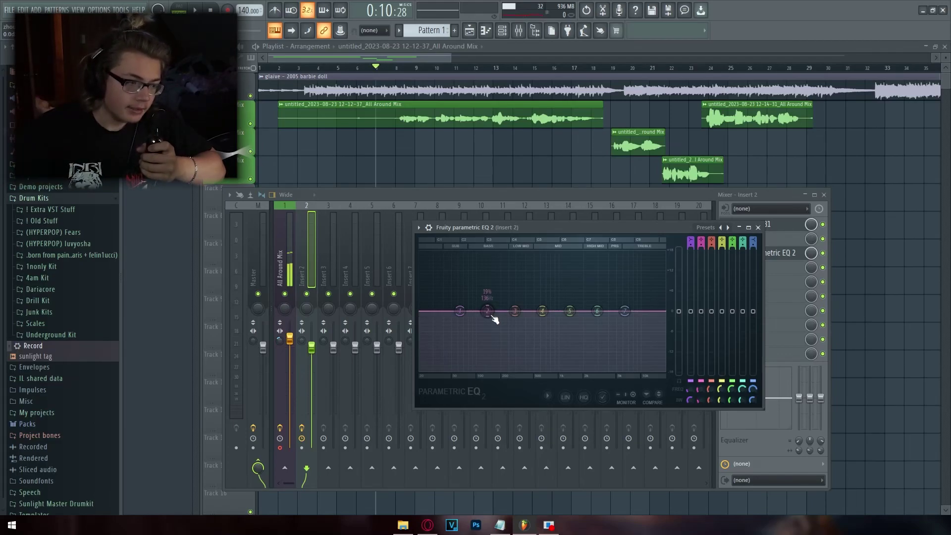
drag(488, 311, 491, 288)
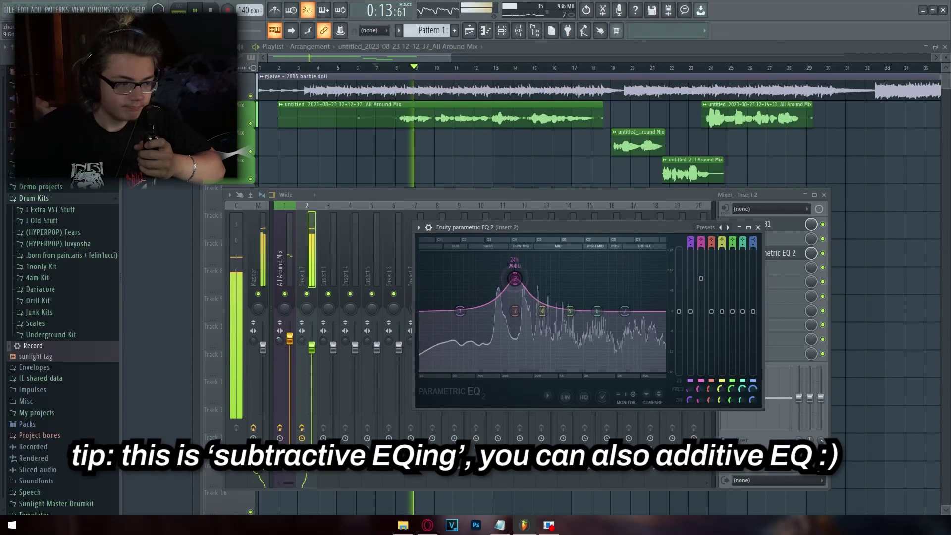
drag(492, 278, 528, 253)
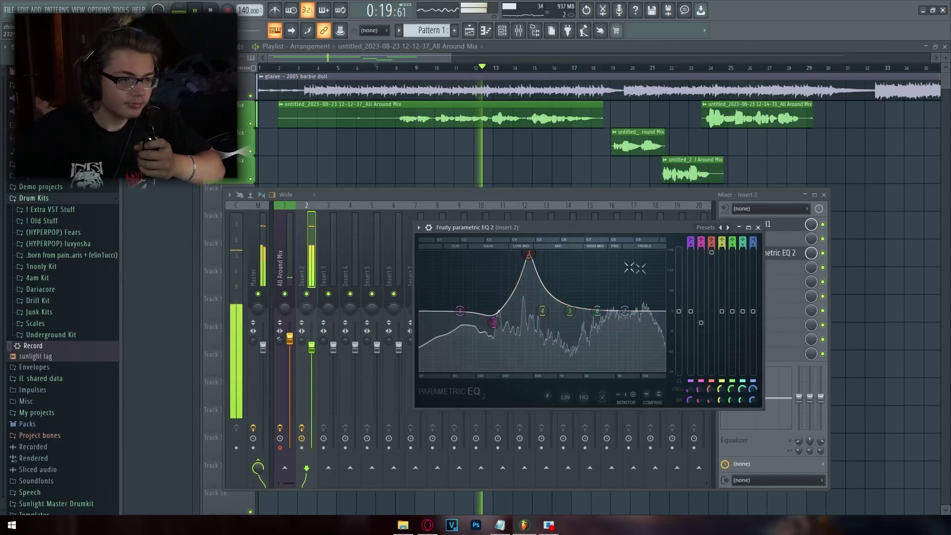
drag(716, 254, 707, 322)
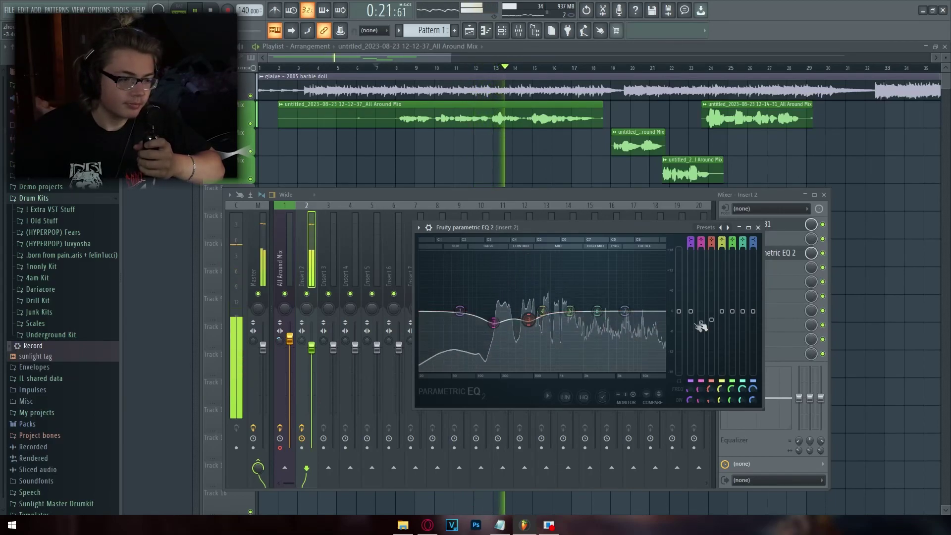
drag(570, 311, 545, 285)
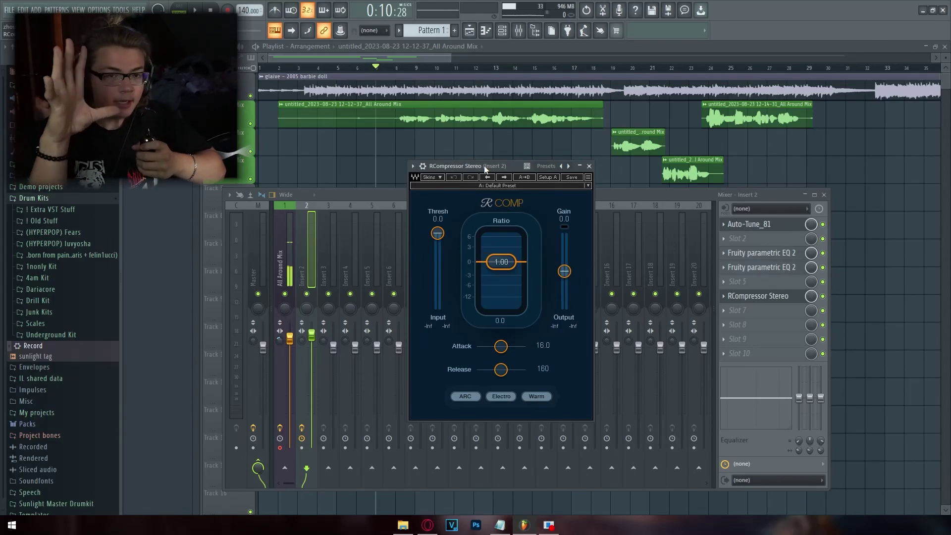
Set RCompressor Stereo on Insert 2 to a threshold of -19.2 and a ratio of 3.69 while playing the vocal.
click(514, 153)
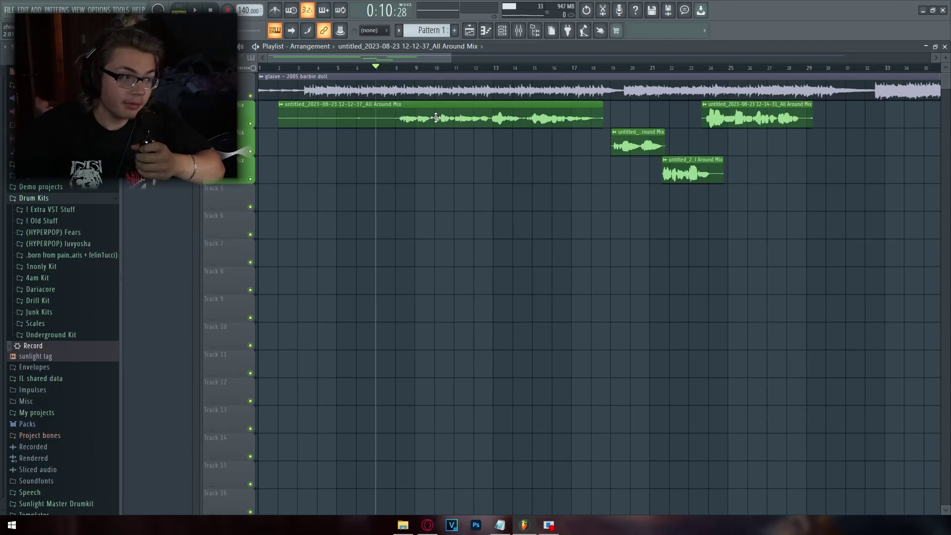
key(F9)
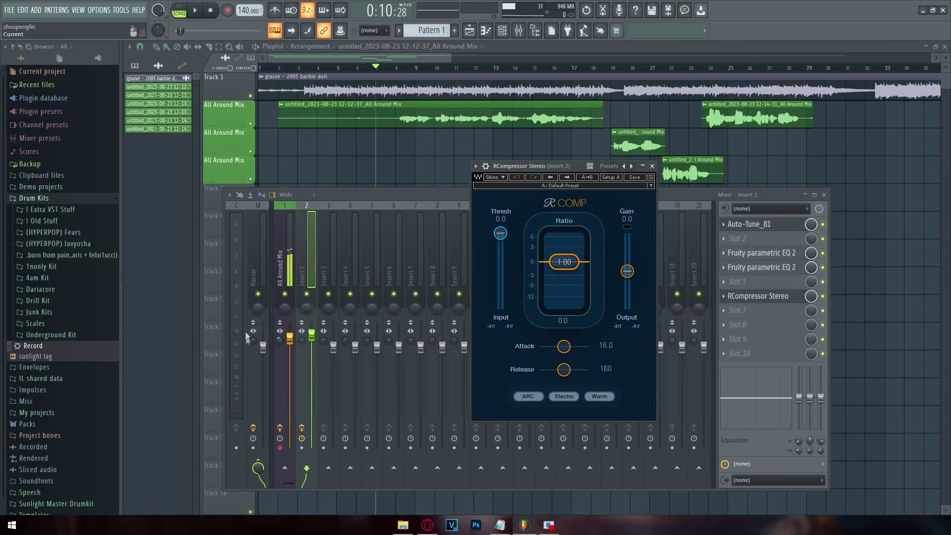
drag(501, 233, 500, 251)
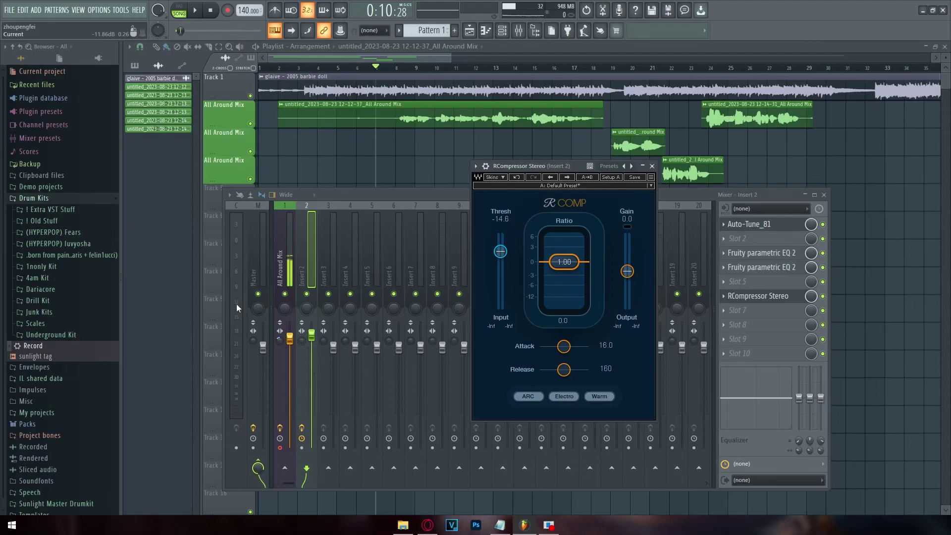
drag(500, 251, 500, 253)
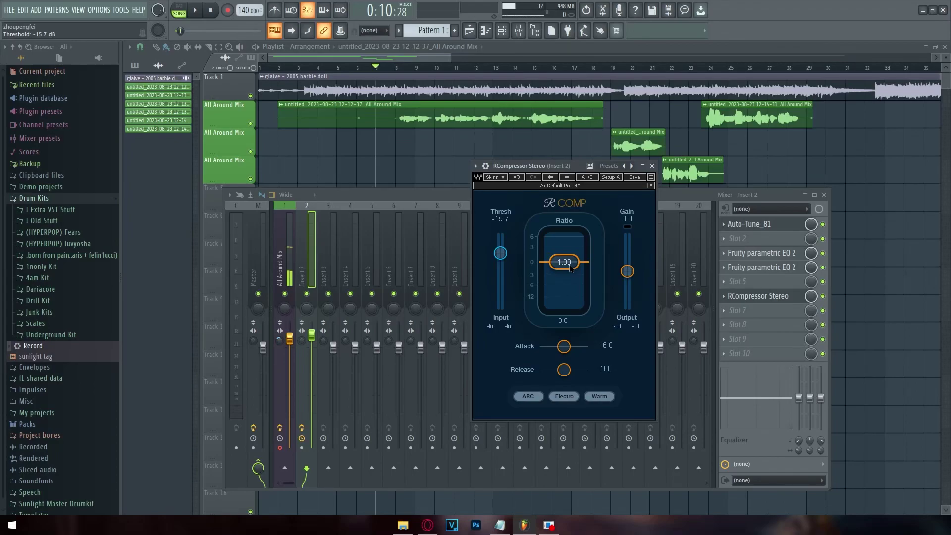
drag(557, 276, 557, 290)
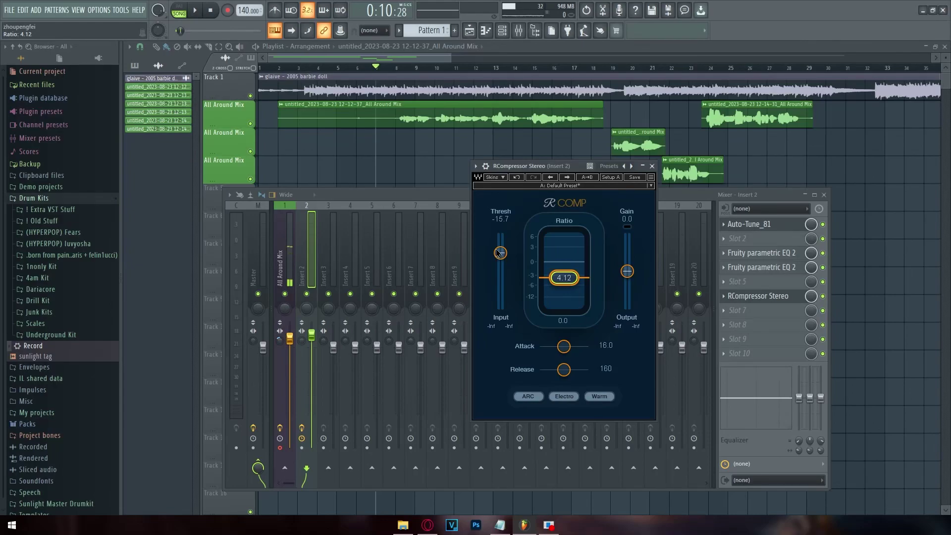
drag(498, 253, 505, 271)
key(space)
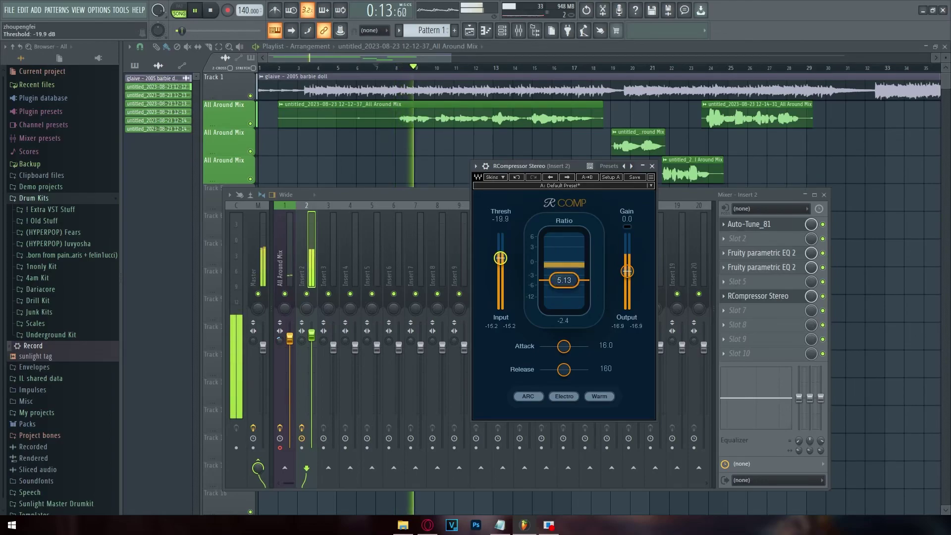
drag(505, 271, 500, 257)
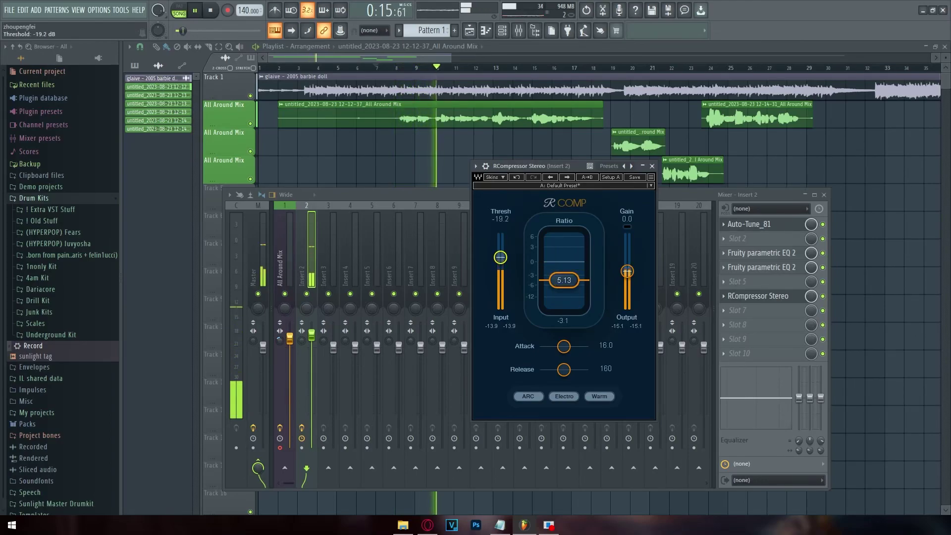
drag(564, 280, 565, 276)
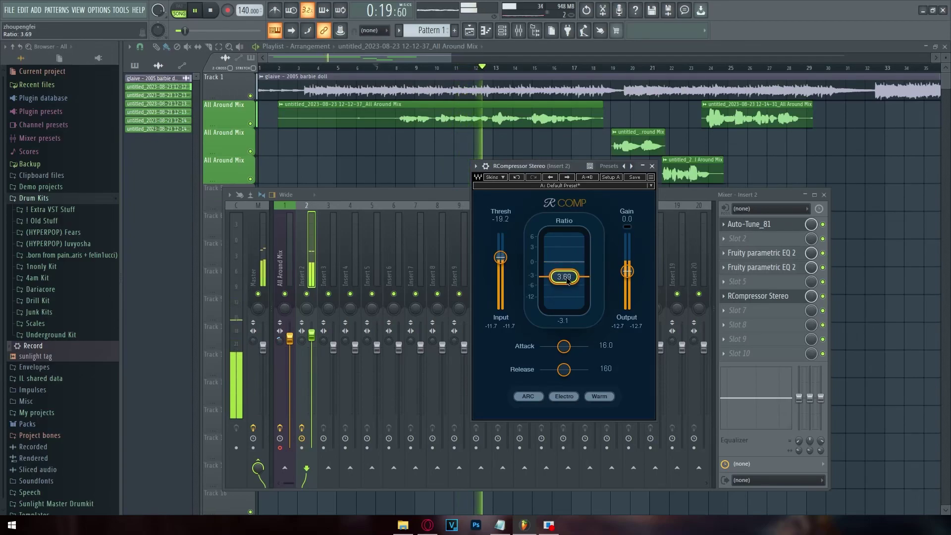
Load DeEsser Stereo into slot 7 of Insert 2 and reposition its window.
click(828, 271)
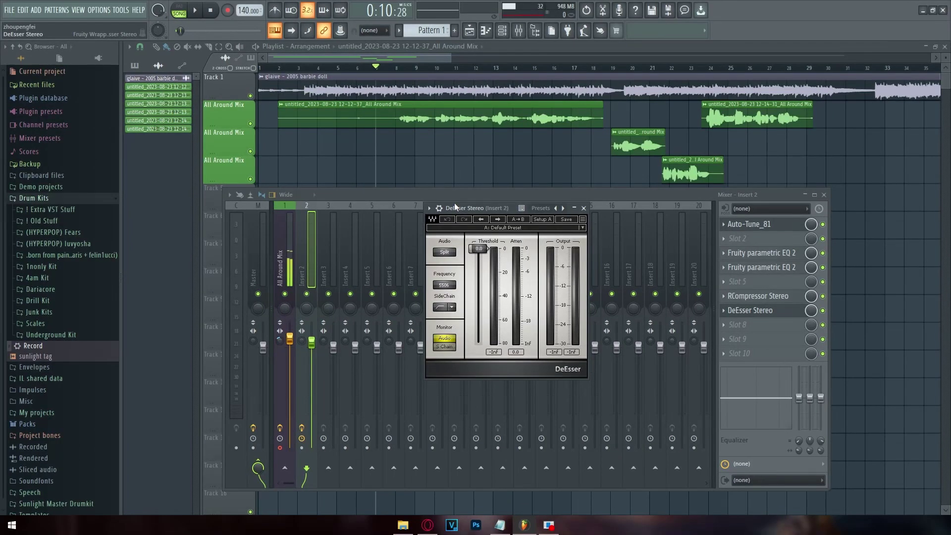
drag(474, 212, 475, 227)
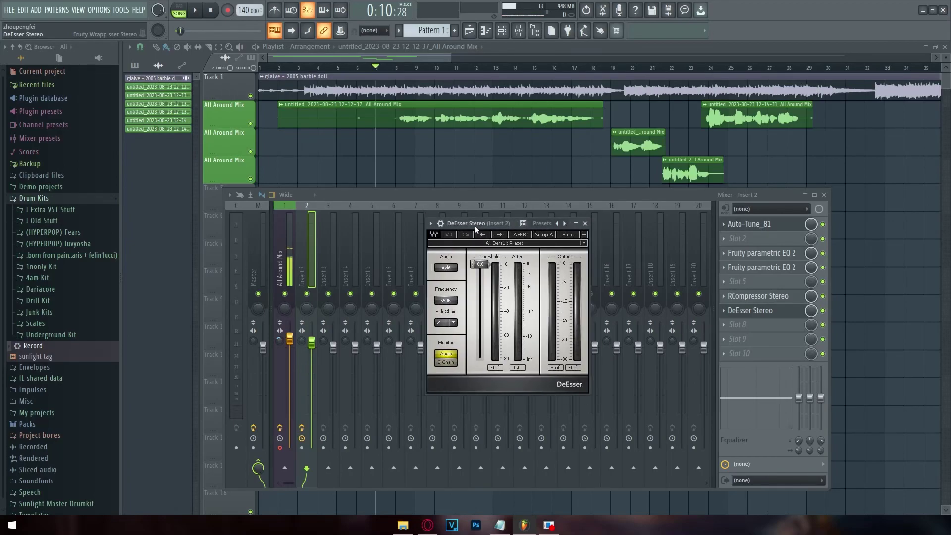
Load another Fruity parametric EQ 2 into slot 9 of Insert 2.
click(765, 339)
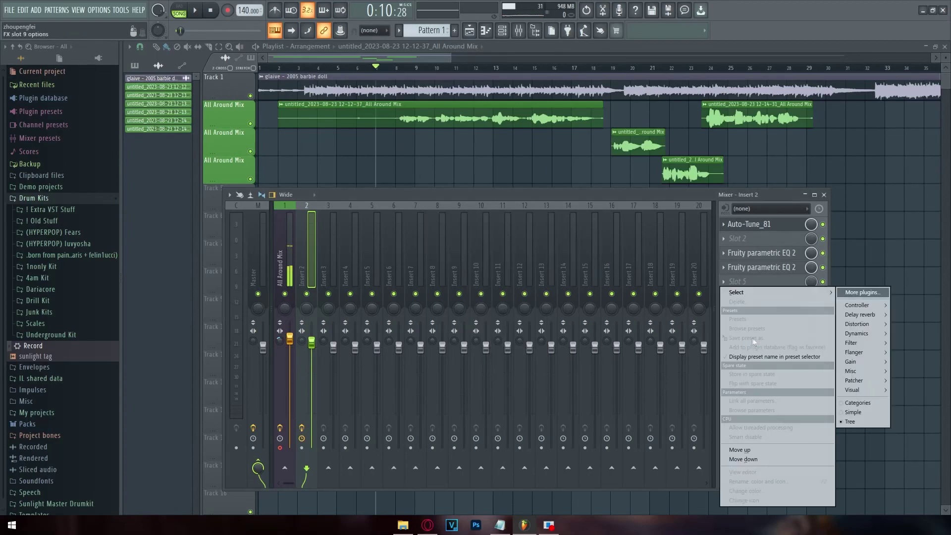
click(879, 295)
text(eq)
double_click(406, 73)
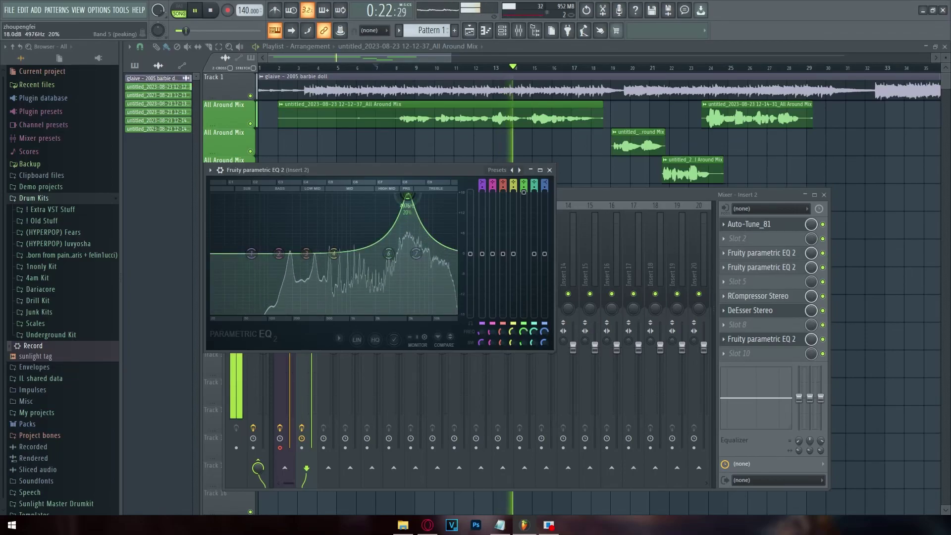
Sweep EQ band 5 at an 18 dB boost to about 5369 Hz, and cut it deeply to audition the vocal's sibilance.
drag(407, 196, 412, 197)
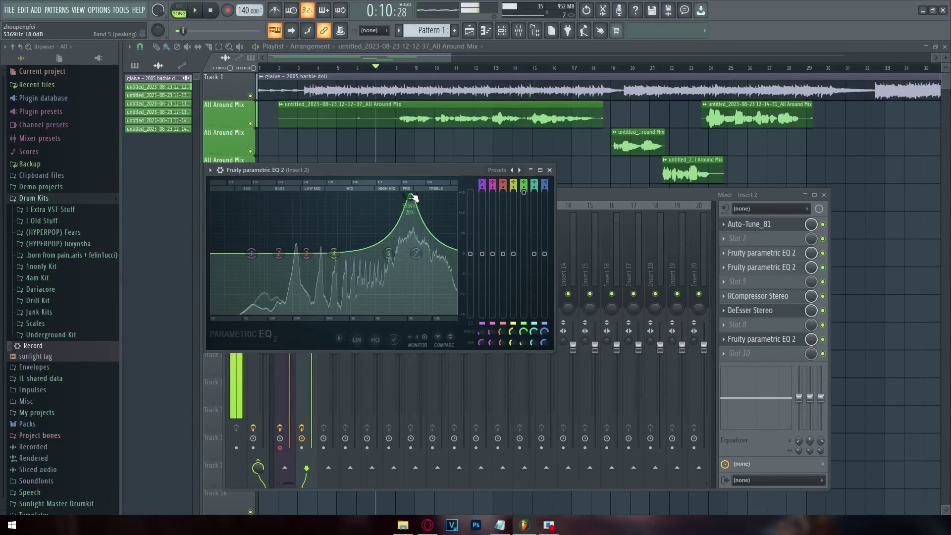
key(space)
drag(526, 194, 523, 284)
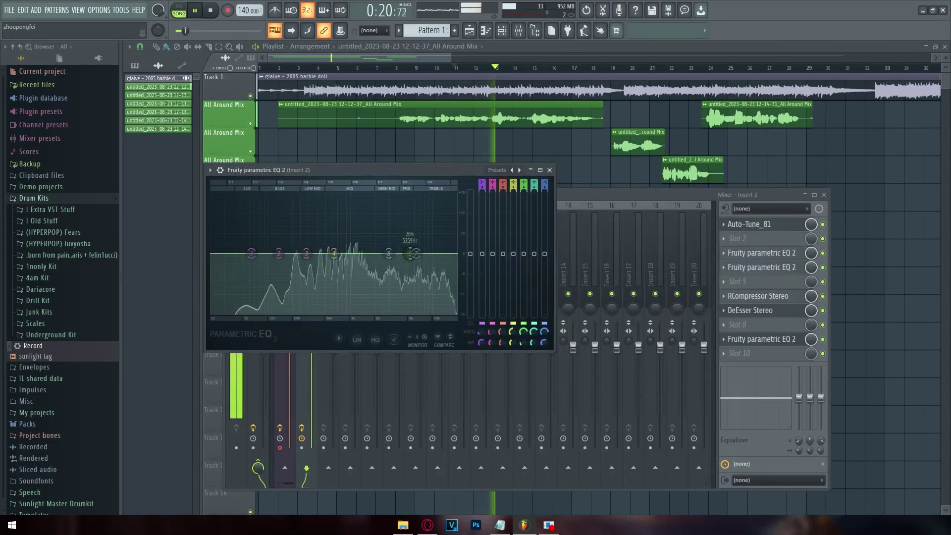
drag(410, 254, 410, 306)
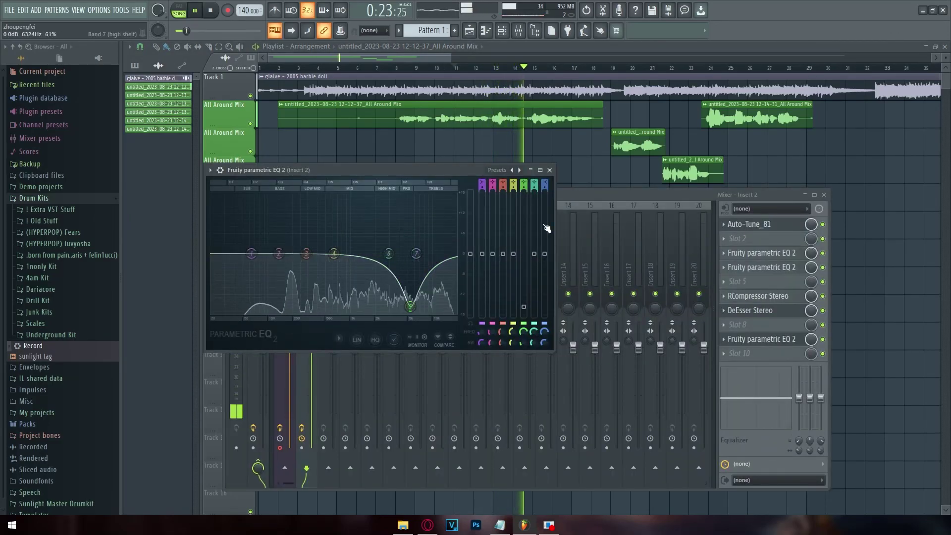
key(space)
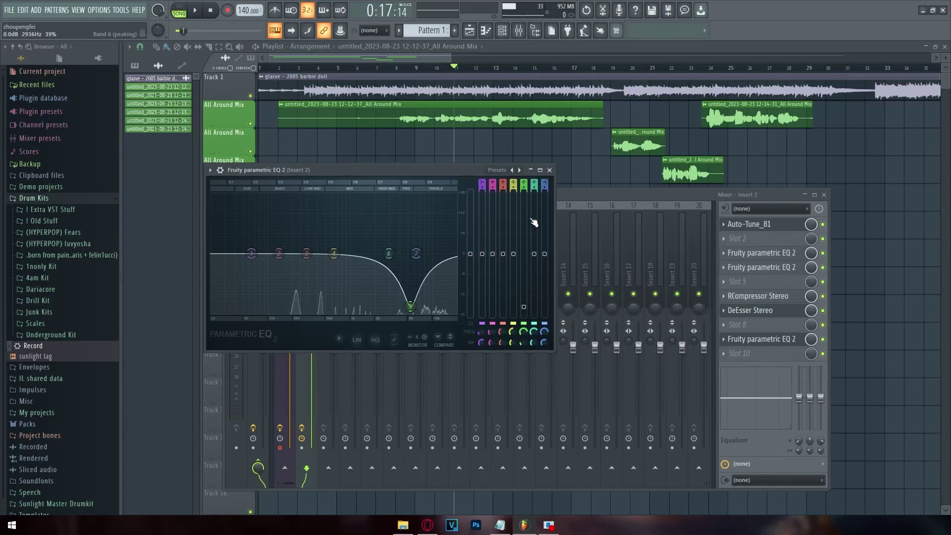
Delete the parametric EQ from slot 9 and reopen DeEsser Stereo.
click(725, 339)
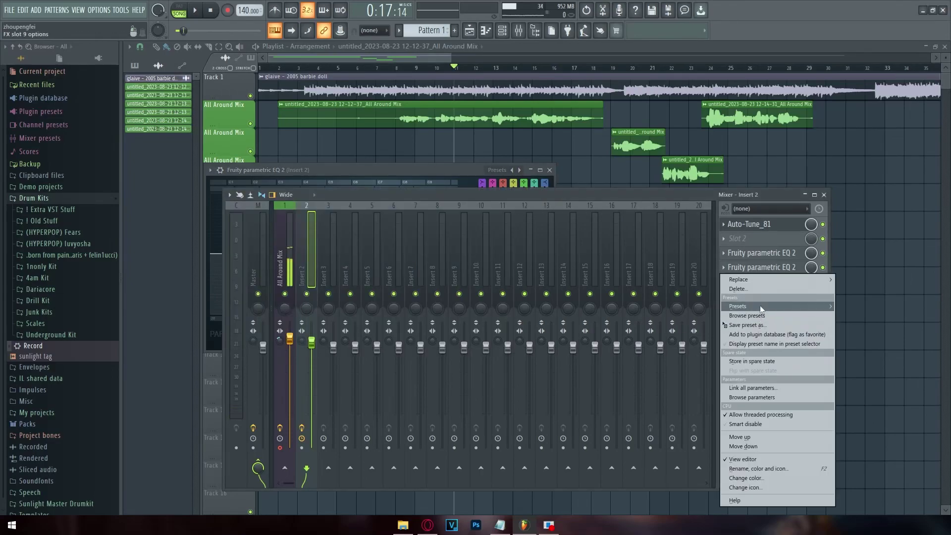
click(760, 297)
click(767, 311)
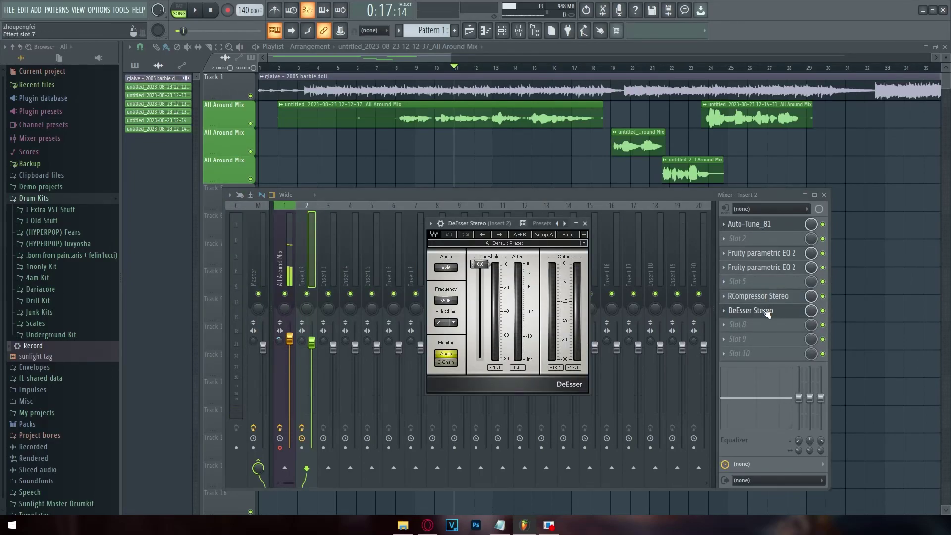
Adjust the DeEsser's frequency and lower its threshold to about -34 dB during playback, and move RCompressor and DeEsser up to slots 5 and 6.
drag(448, 304, 448, 299)
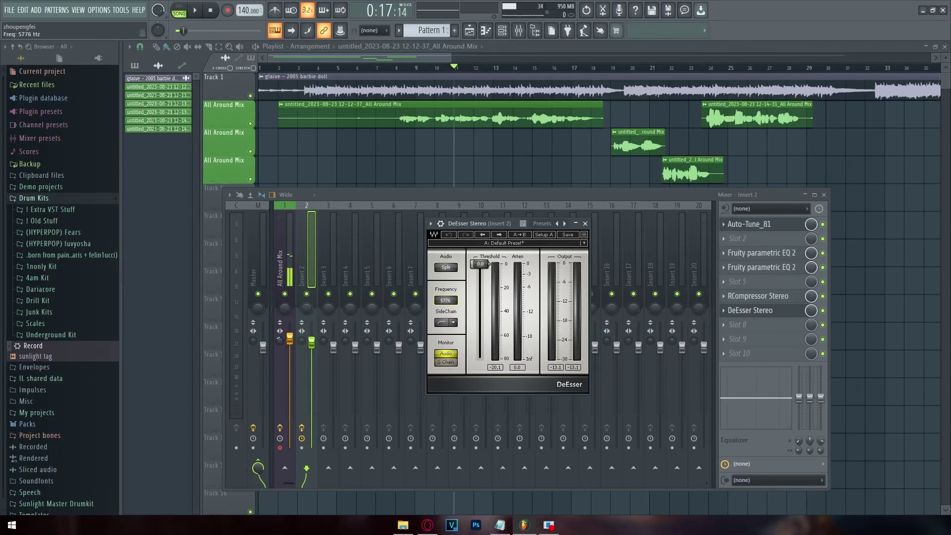
drag(484, 268, 484, 291)
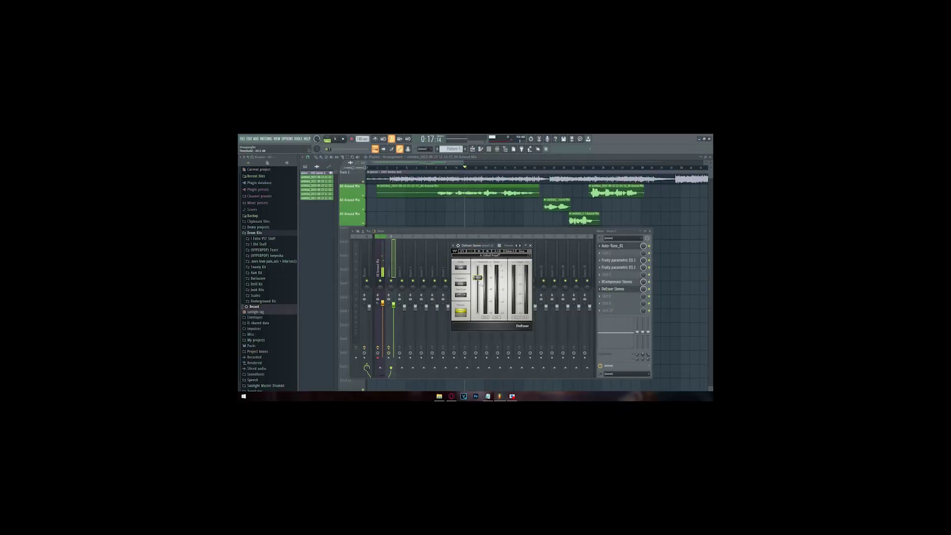
drag(478, 278, 477, 288)
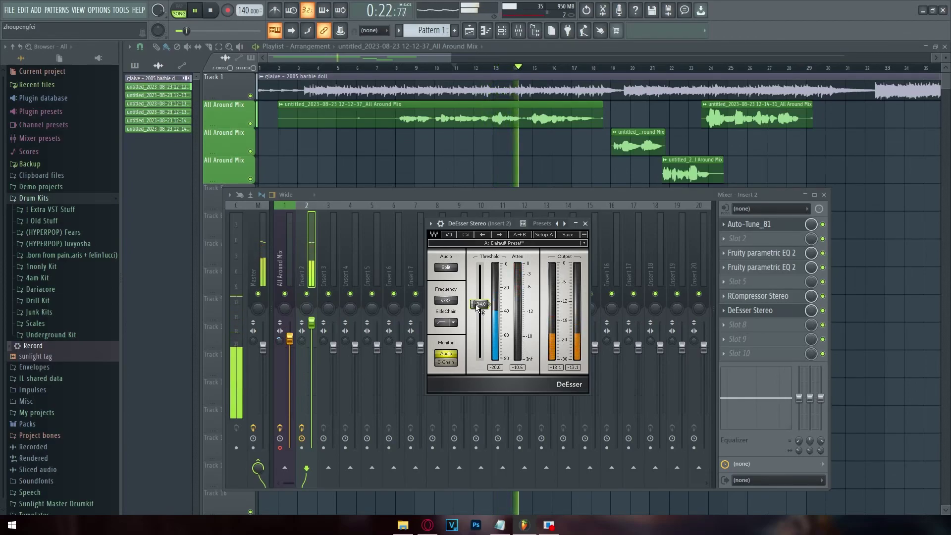
key(space)
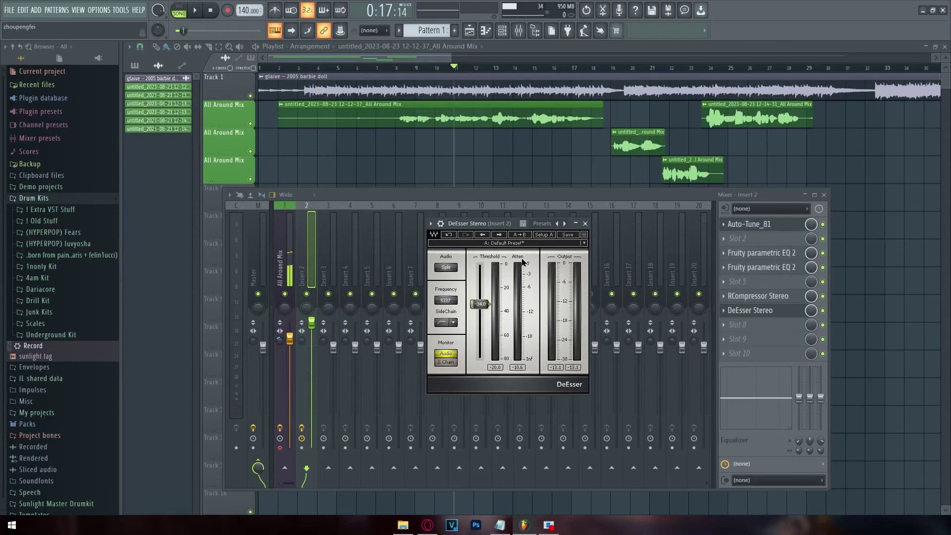
click(585, 224)
drag(731, 282, 723, 292)
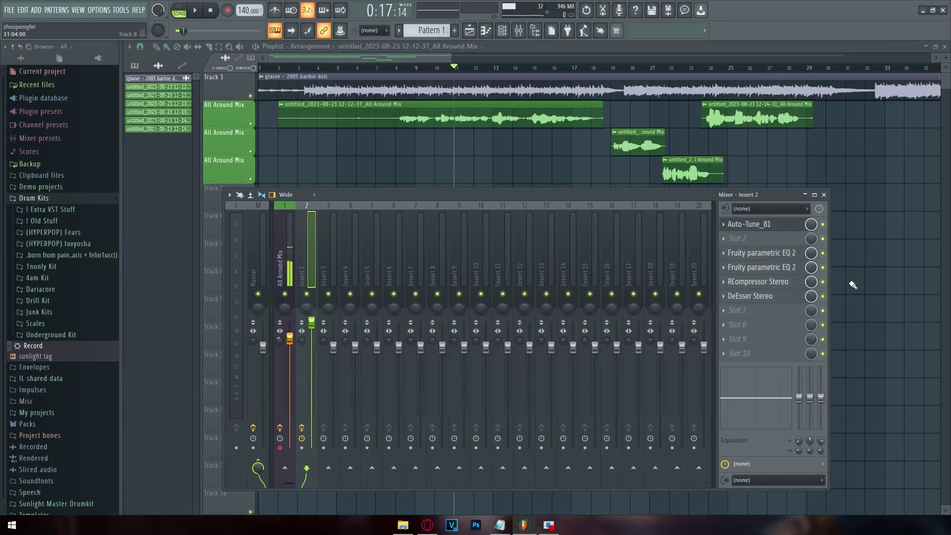
Load Fruity Reeverb 2 into slot 8 of Insert 2 and reposition its window.
drag(853, 285, 757, 325)
drag(263, 158, 367, 230)
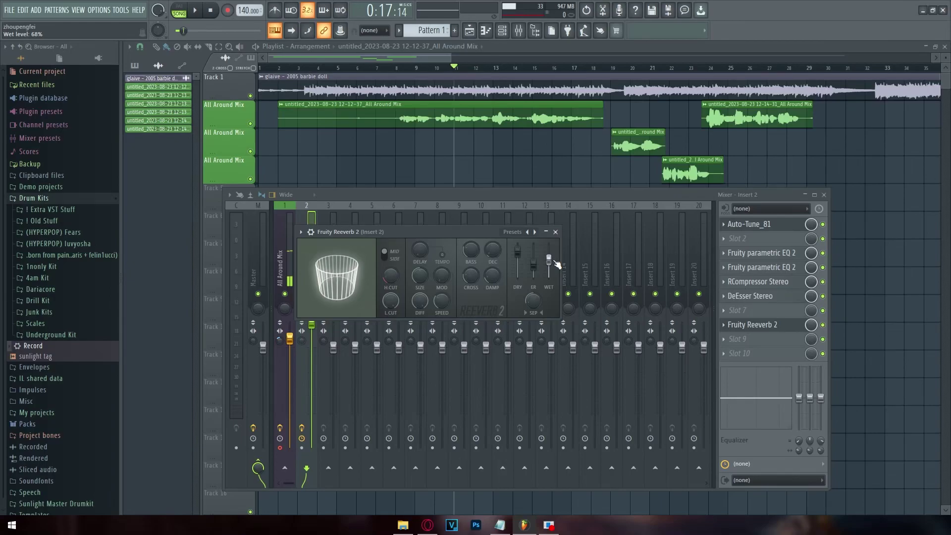
Set the reverb's wet level to about 81% and its slot mix level to about 6%, auditioning the vocal.
key(space)
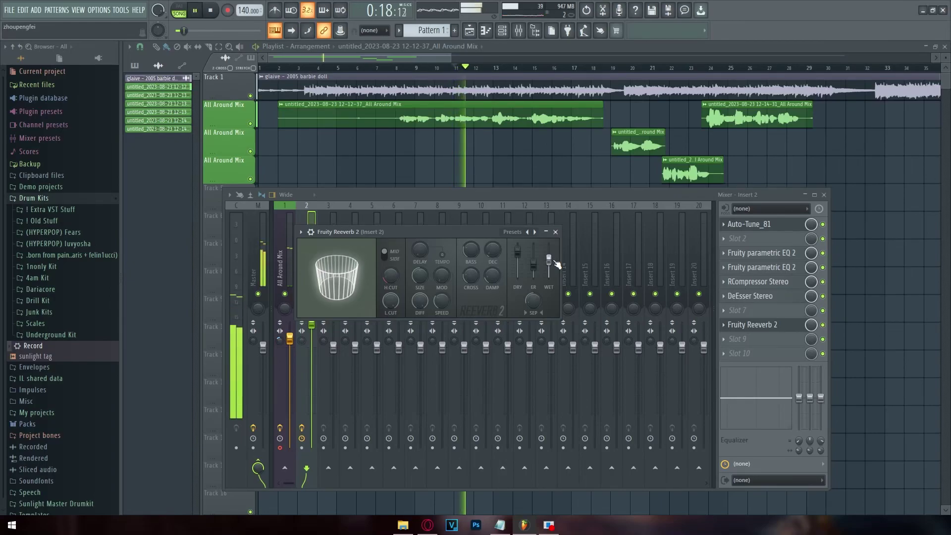
drag(557, 264, 557, 255)
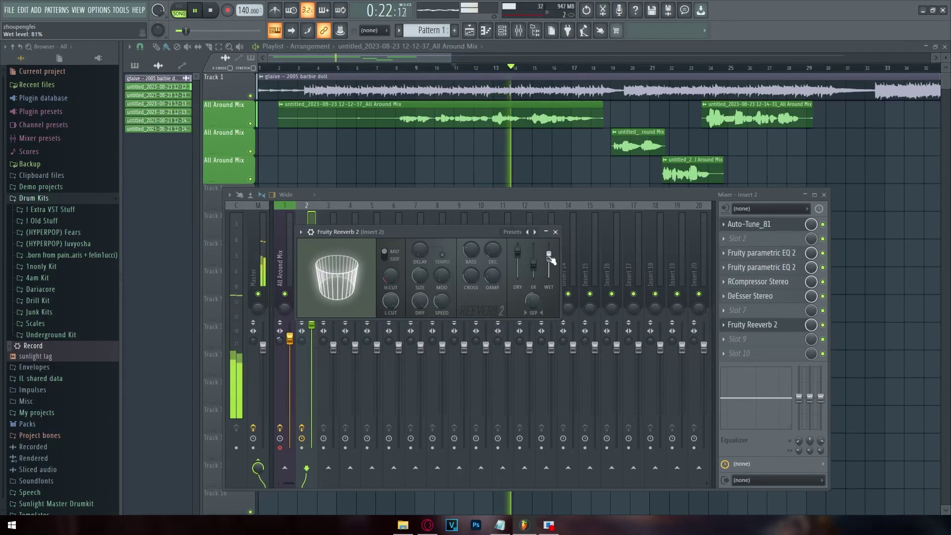
key(space)
drag(811, 331, 812, 326)
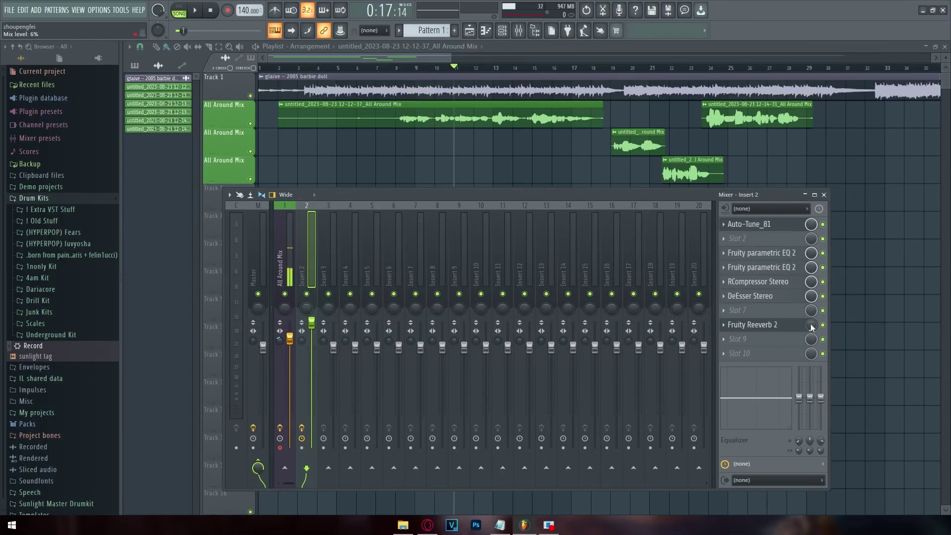
click(406, 71)
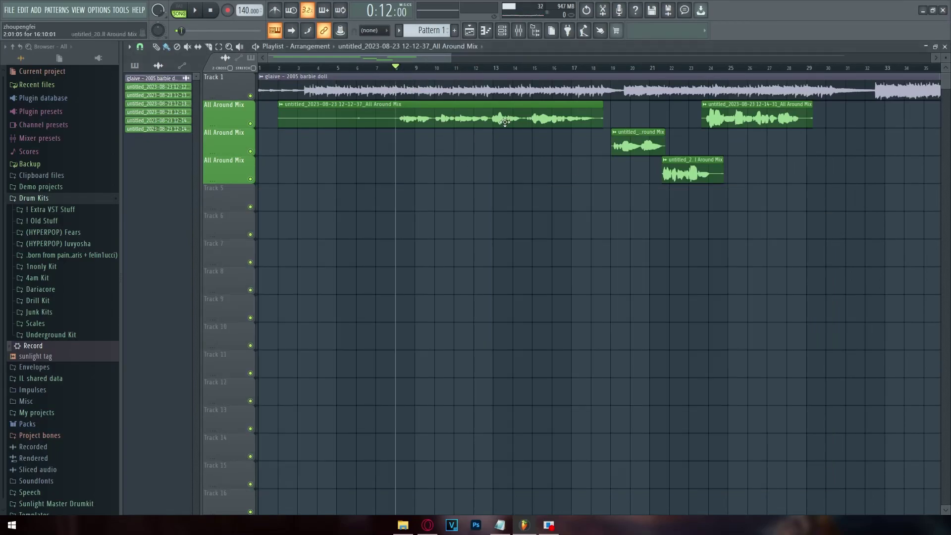
key(space)
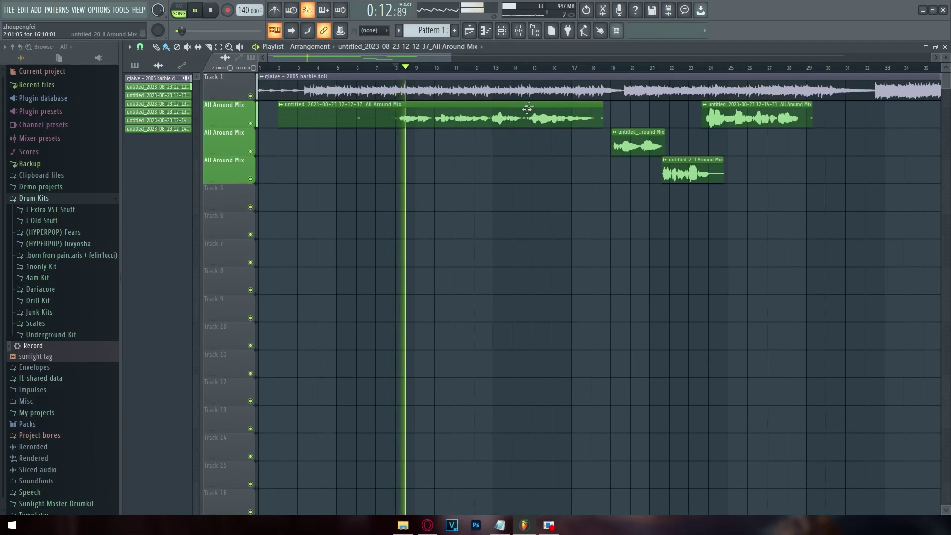
Load Fresh Air into slot 9 of Insert 2 and try different Mid Air and High Air amounts on the vocal.
click(520, 31)
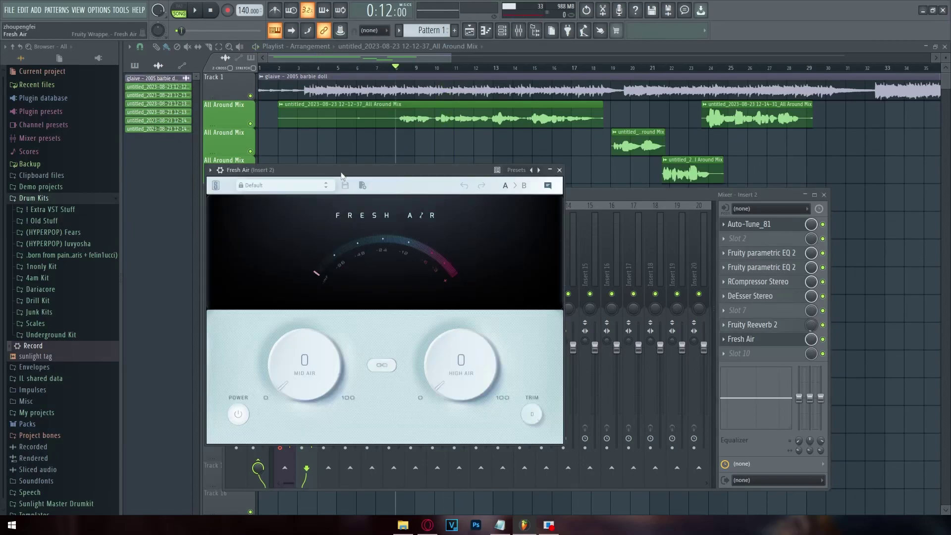
drag(342, 173, 445, 155)
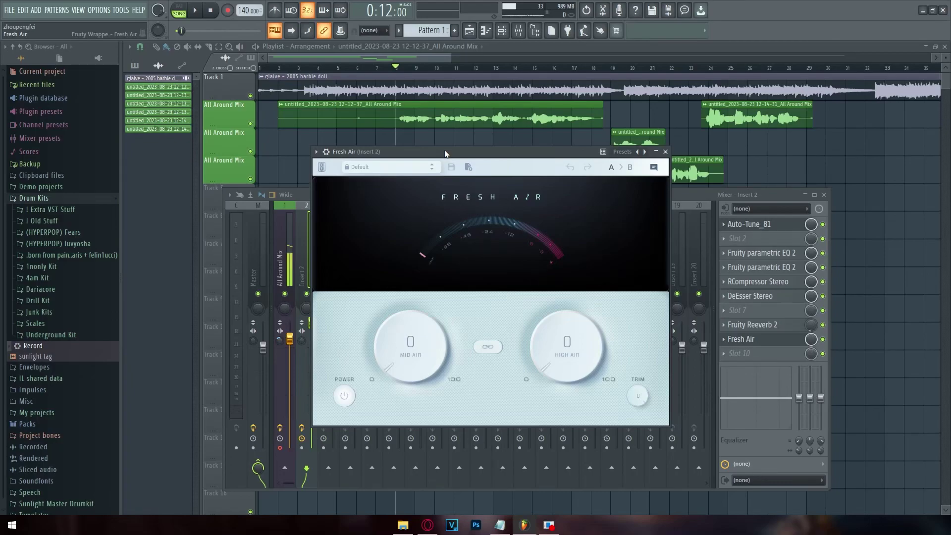
drag(426, 346, 408, 298)
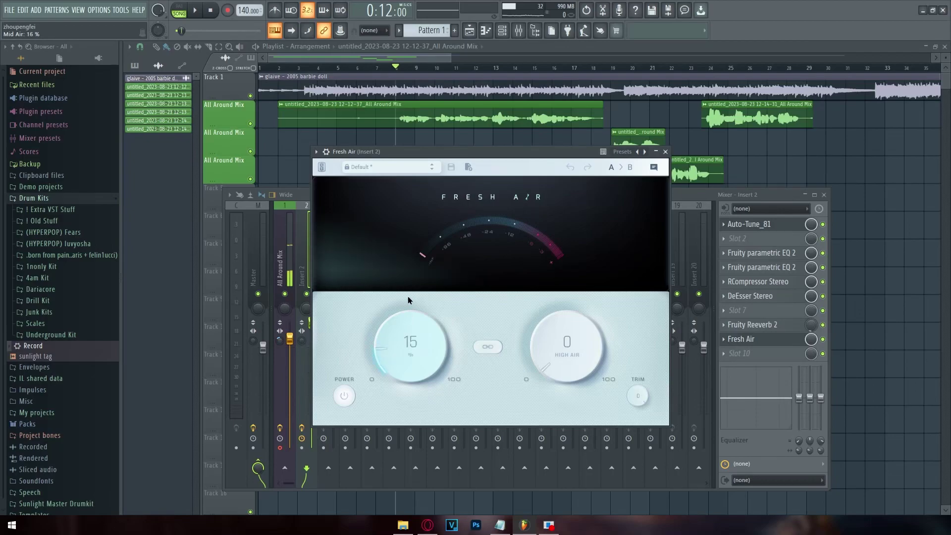
drag(575, 337, 555, 295)
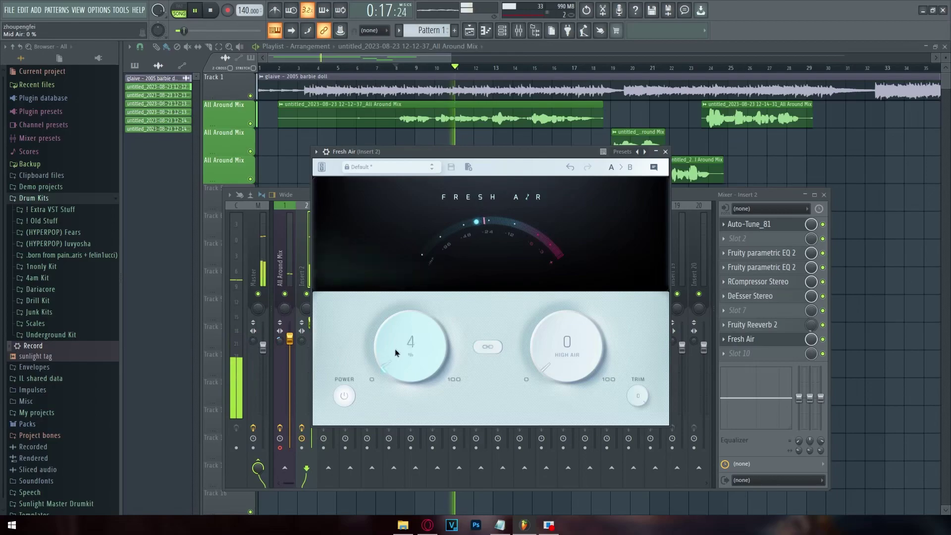
drag(396, 376, 524, 304)
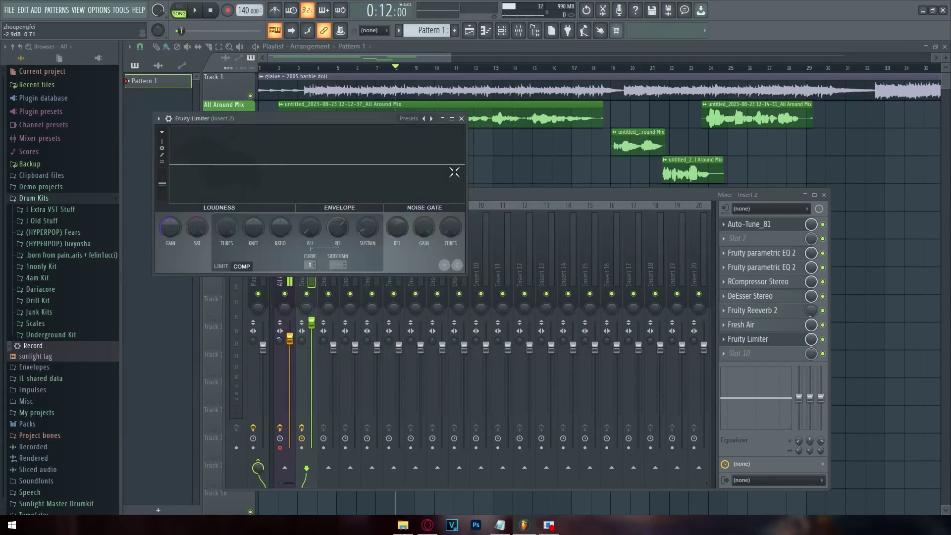
Switch the Fruity Limiter on Insert 2 to limiter mode and reposition its window.
click(236, 271)
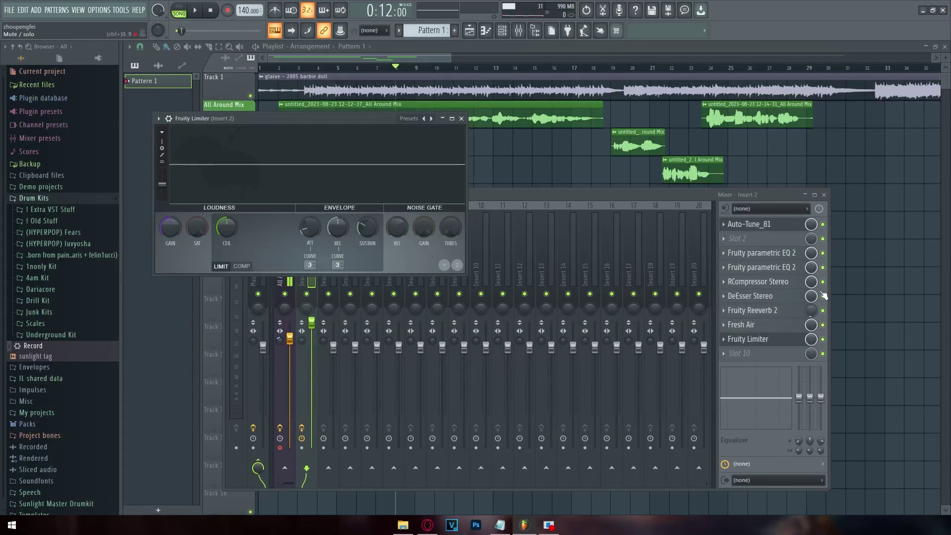
drag(282, 121, 513, 223)
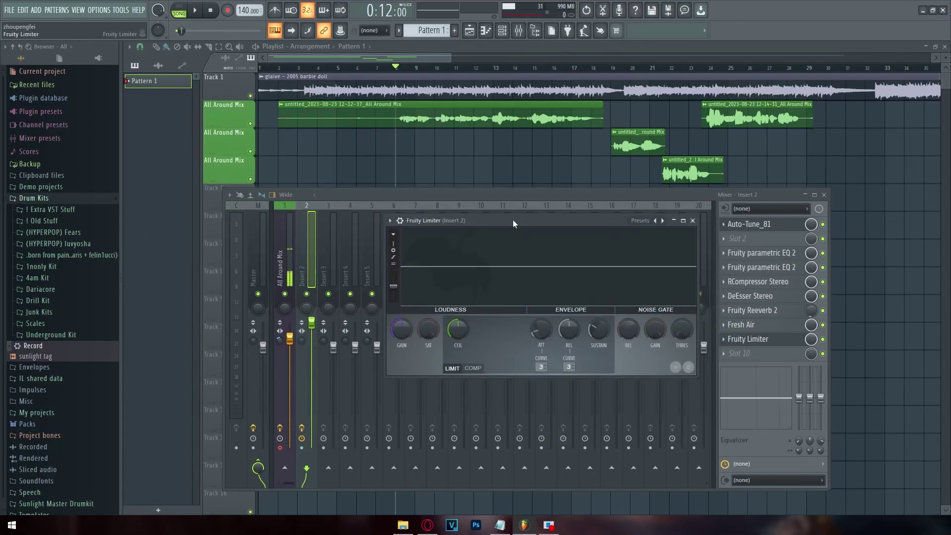
Open the Fruity Limiter on the All Around Mix track and sweep its noise gate release up and down on the live input.
click(280, 267)
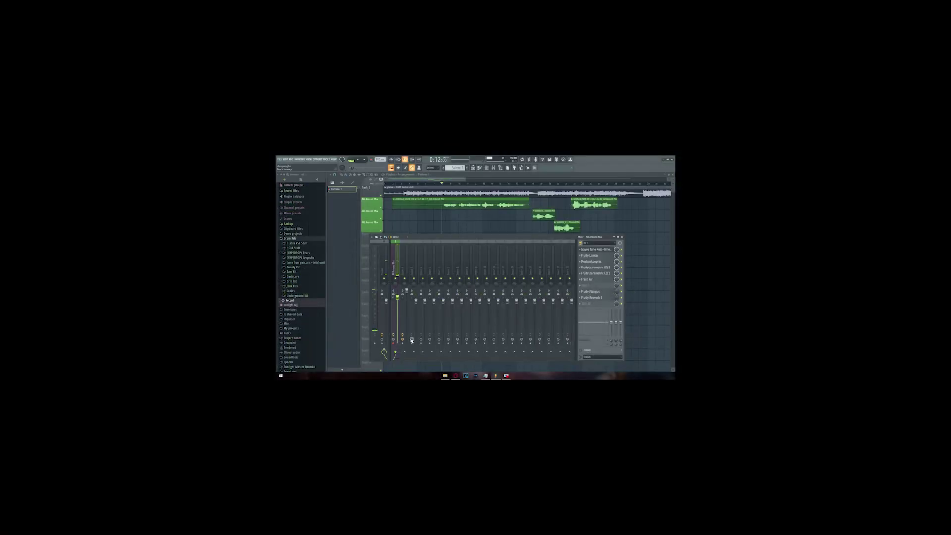
click(757, 239)
drag(230, 89, 393, 219)
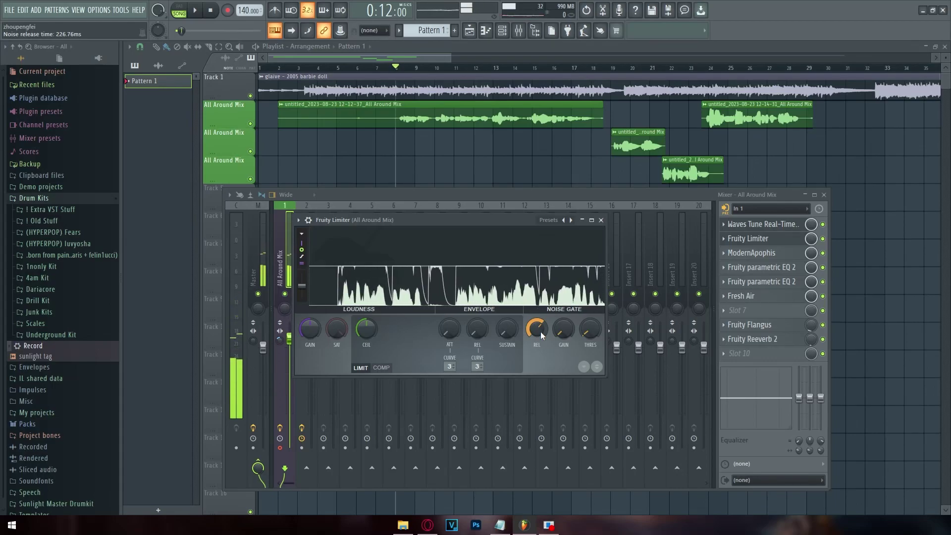
mouse_move(538, 328)
mouse_down()
mouse_move(538, 347)
mouse_move(540, 322)
mouse_up()
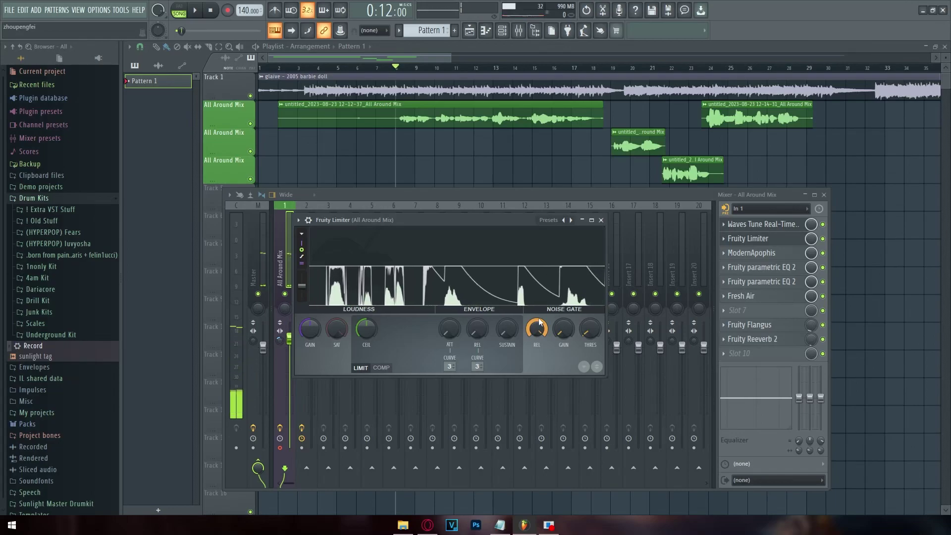
scroll(540, 322, down, 8)
scroll(540, 322, up, 6)
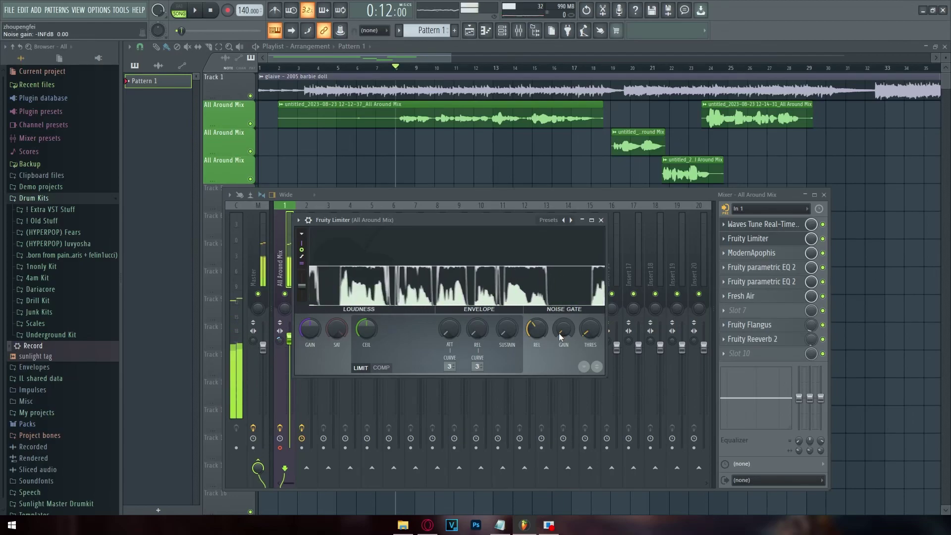
Try the noise gate with its gain at about -11.2 dB, and with its threshold at about -17.1 dB.
drag(559, 333, 569, 334)
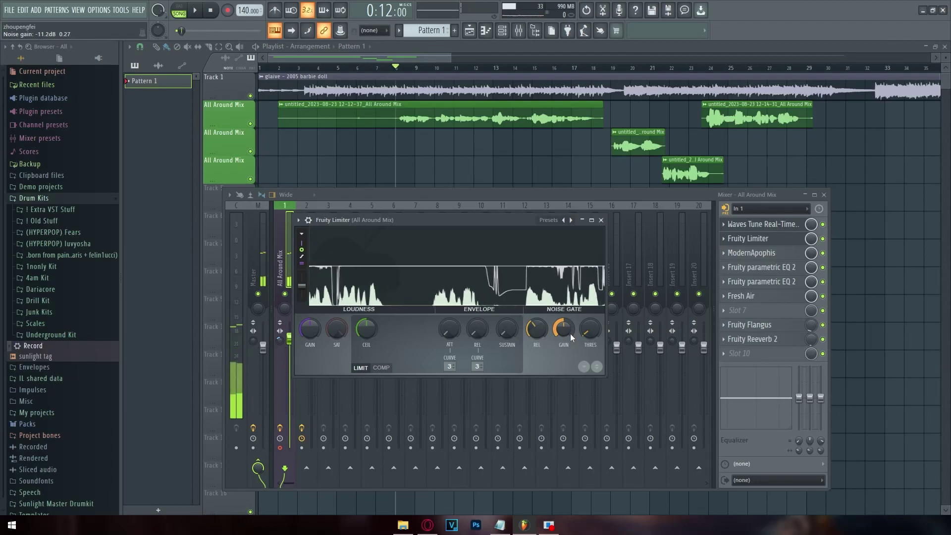
drag(568, 332, 568, 325)
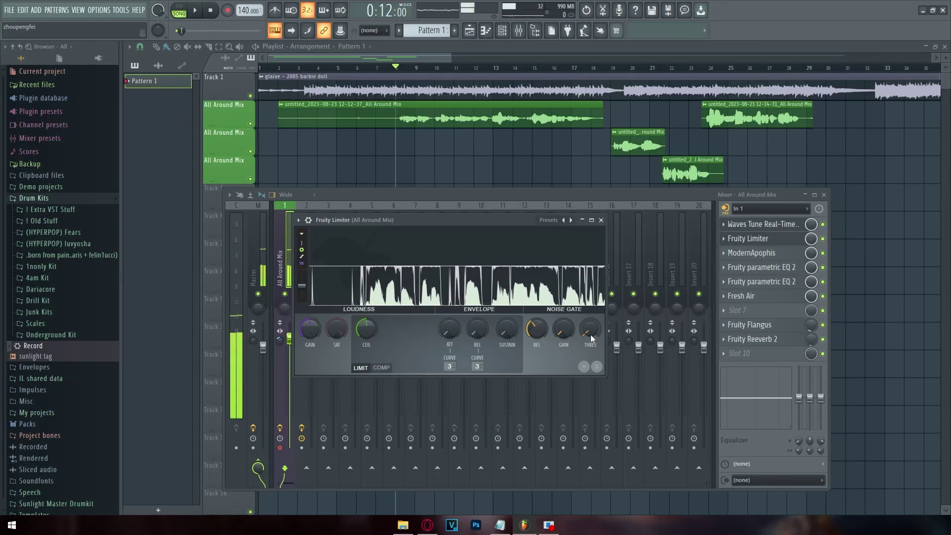
drag(592, 338, 594, 330)
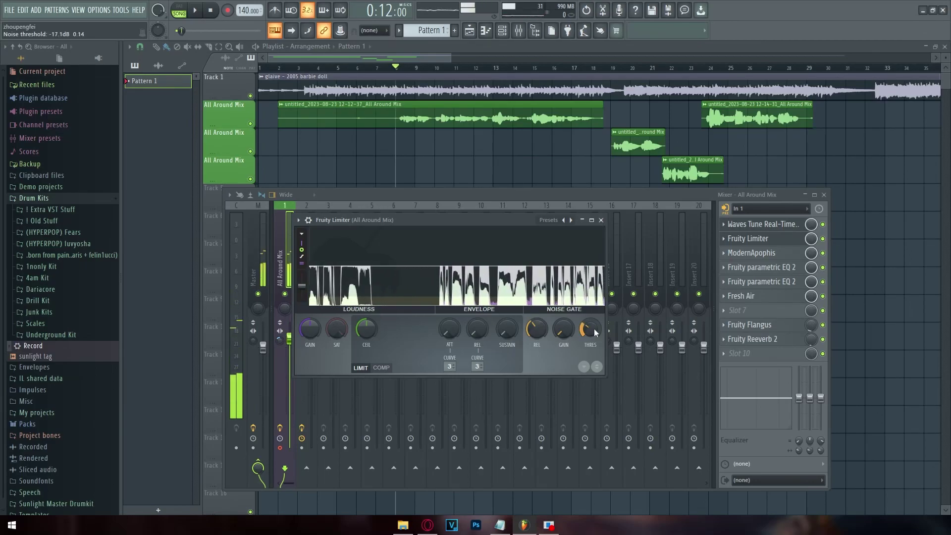
mouse_move(593, 328)
mouse_down()
mouse_move(594, 347)
mouse_move(596, 333)
mouse_up()
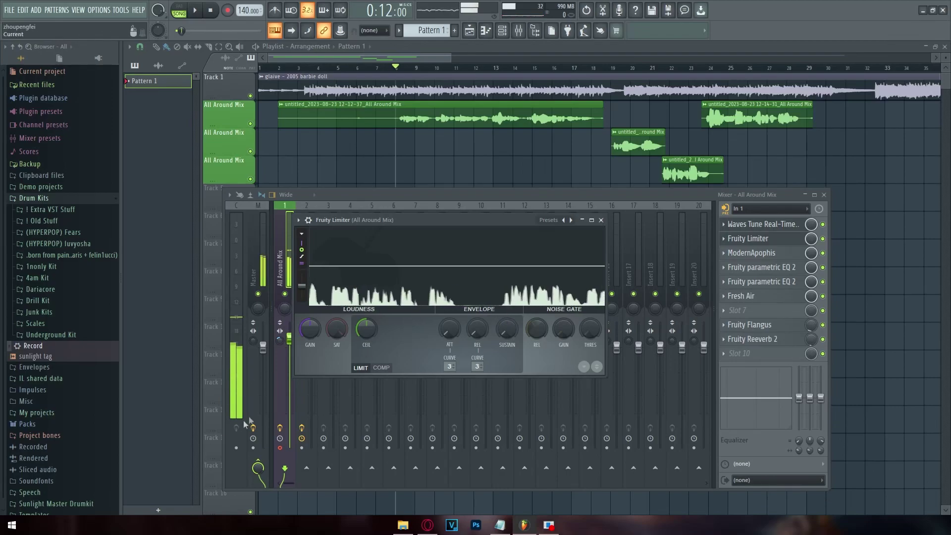
Set the limiter's noise gate threshold to about -33.7 dB, and return to Insert 2.
scroll(590, 329, up, 3)
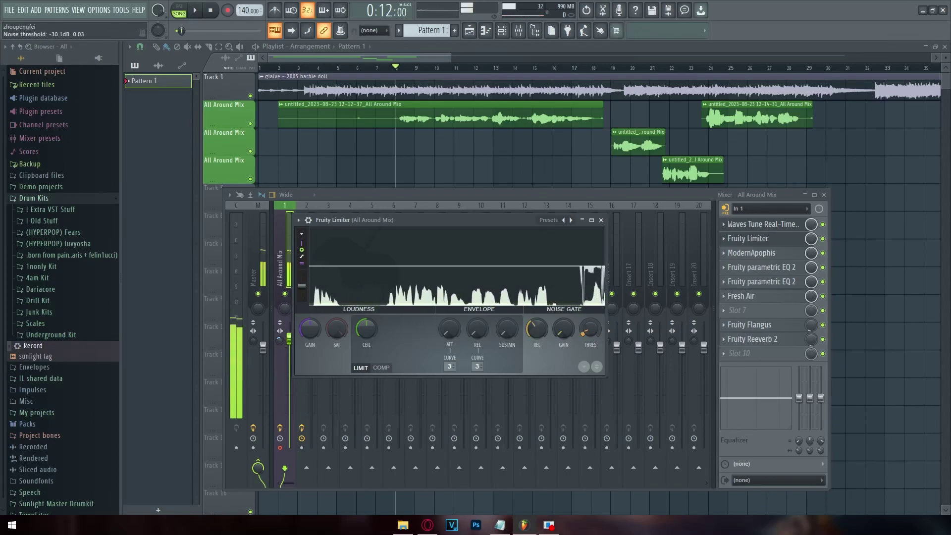
drag(594, 334, 594, 349)
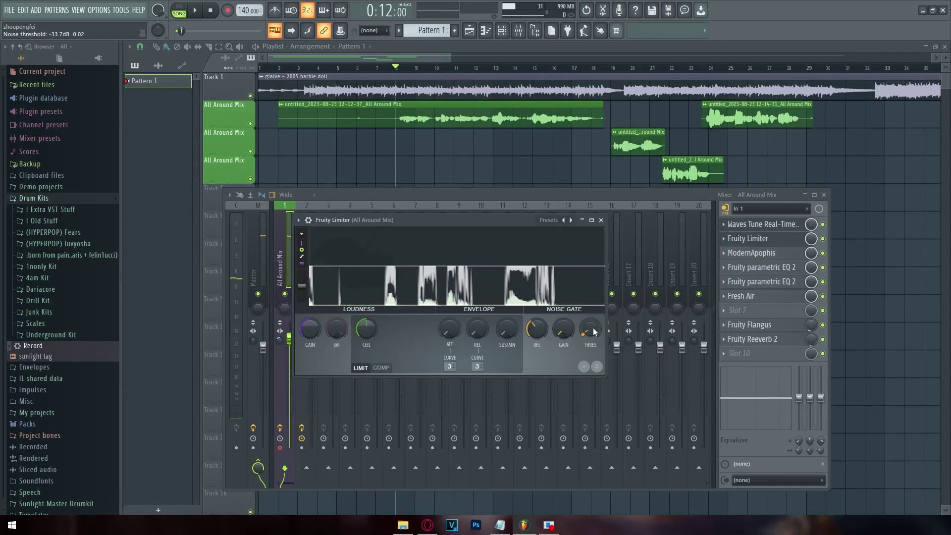
click(601, 220)
key(Right)
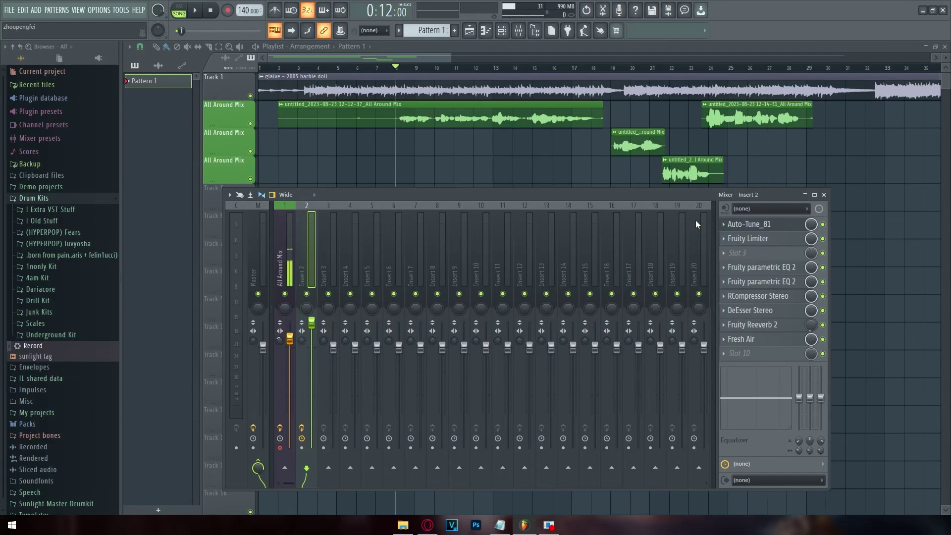